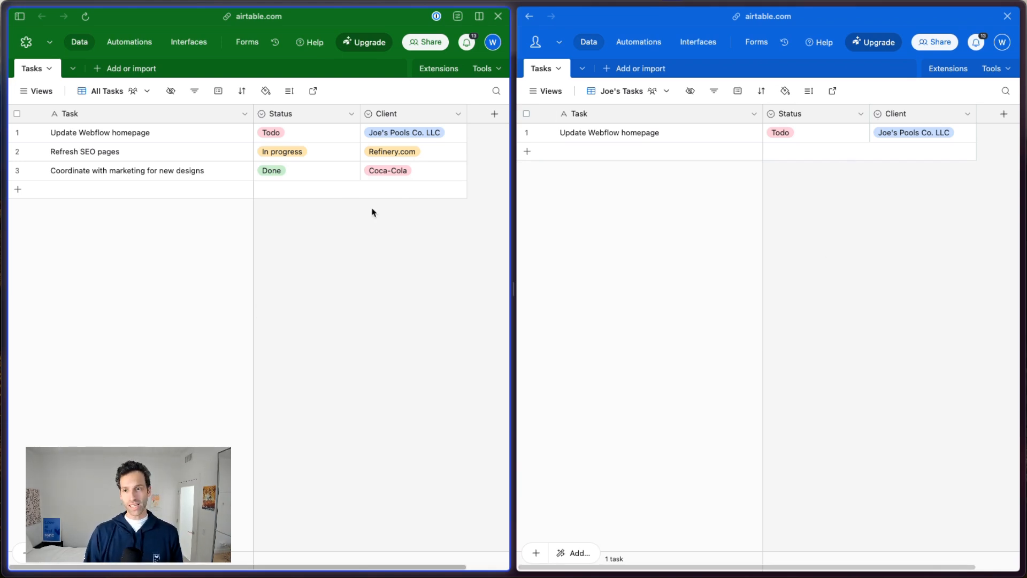
In the Joe's Tasks view, set the status of the task "Update Webflow homepage" to Done.
click(857, 192)
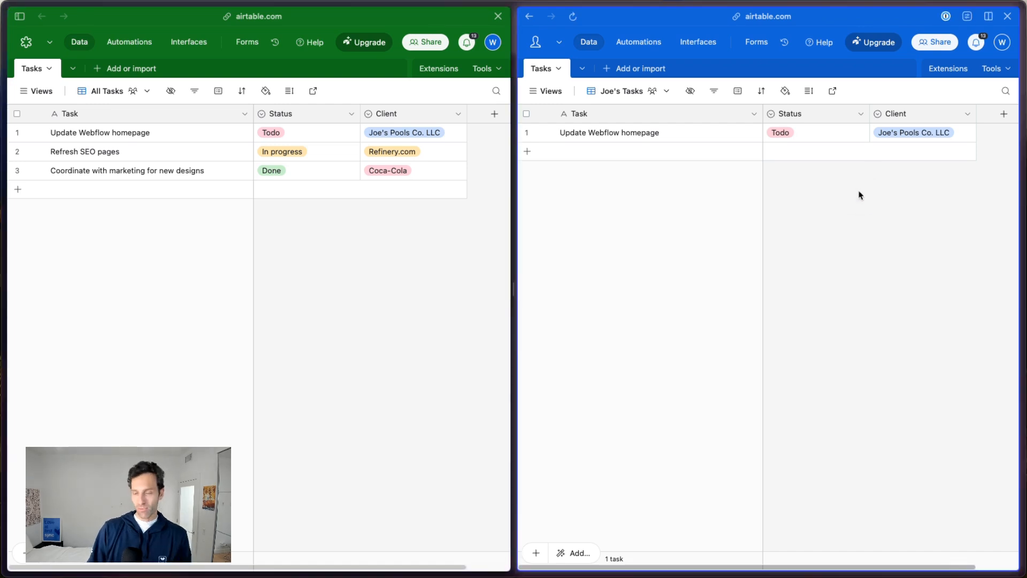
click(811, 136)
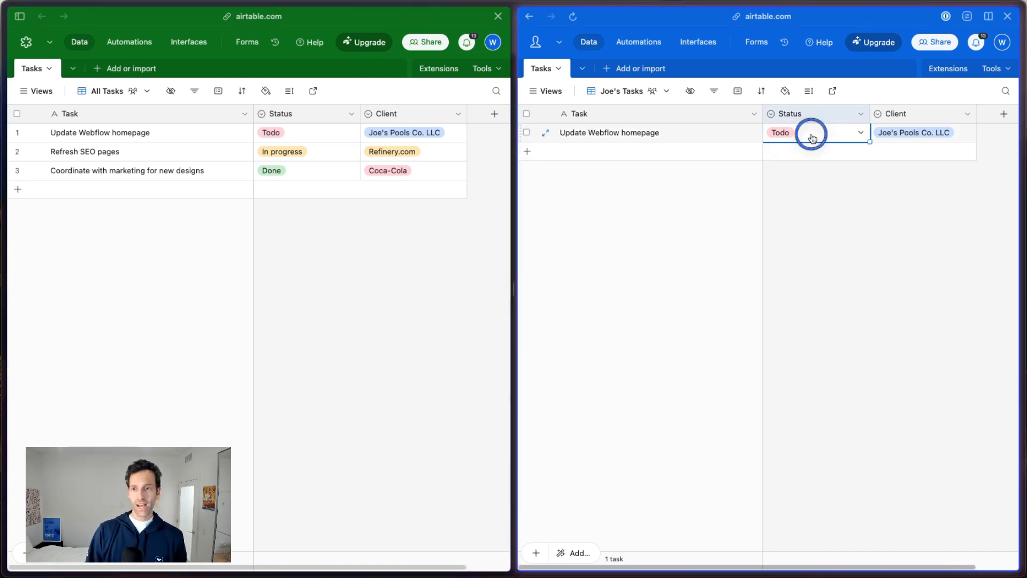
click(812, 137)
click(786, 239)
click(825, 262)
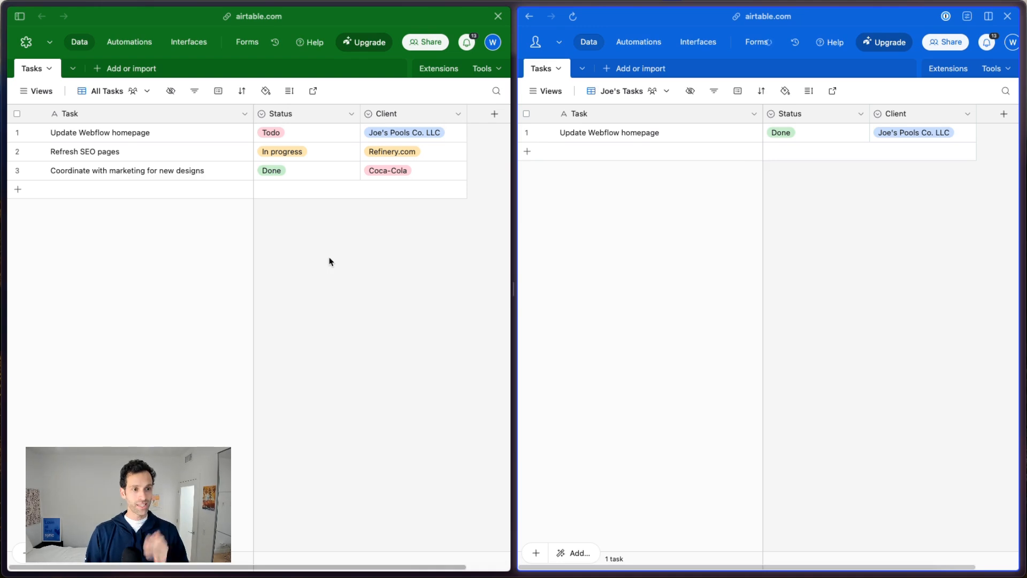
Add the task "New Joe's task" to the All Tasks view with client Joe's Pools Co. LLC and status Todo.
click(187, 237)
click(126, 191)
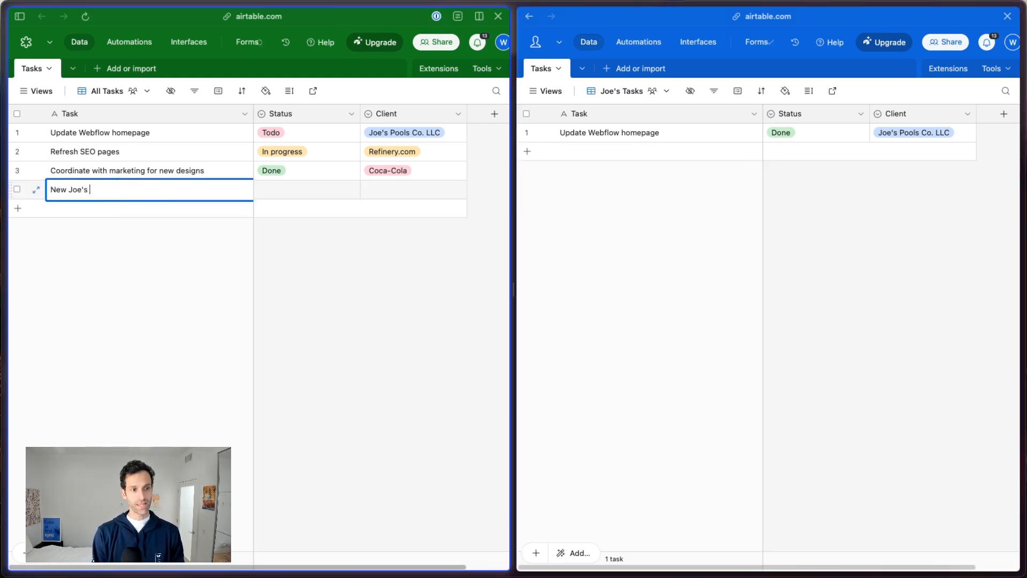
double_click(374, 186)
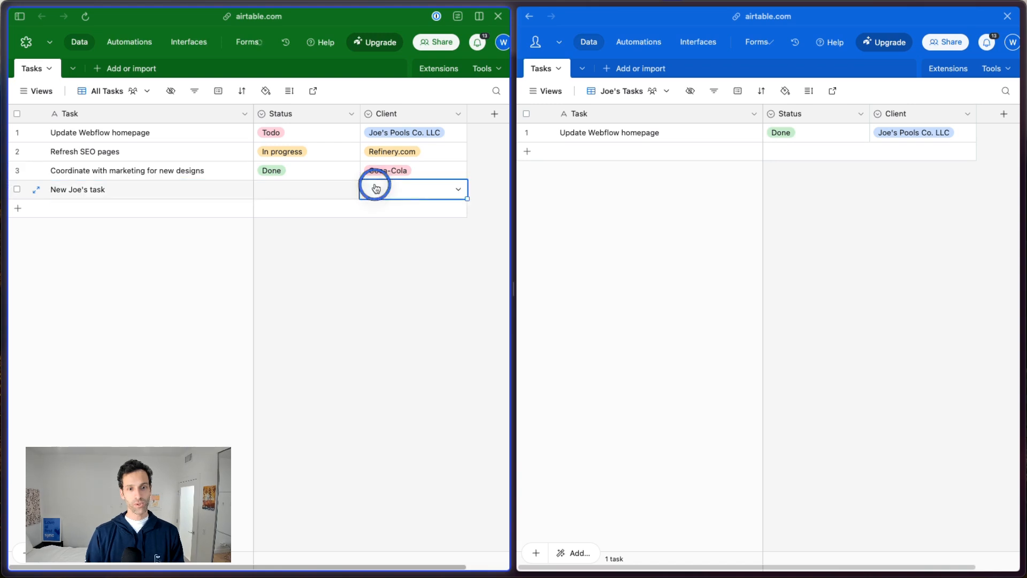
click(398, 259)
double_click(294, 195)
click(292, 249)
key(Escape)
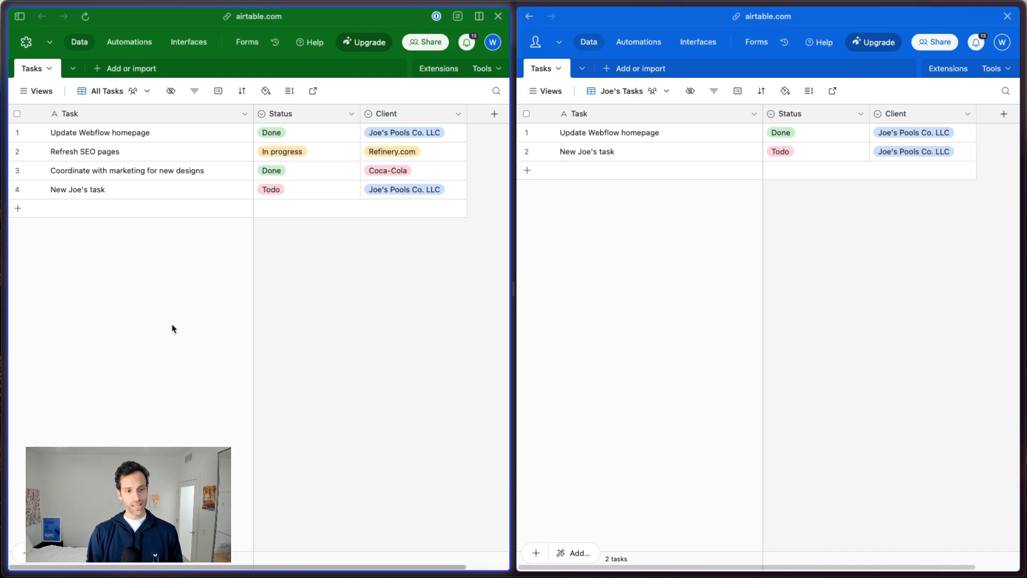
Switch to Whalesync and review the field mappings and filters of the Master Base × Joe's Pools and Master Base × Refinery syncs.
mouse_move(6, 335)
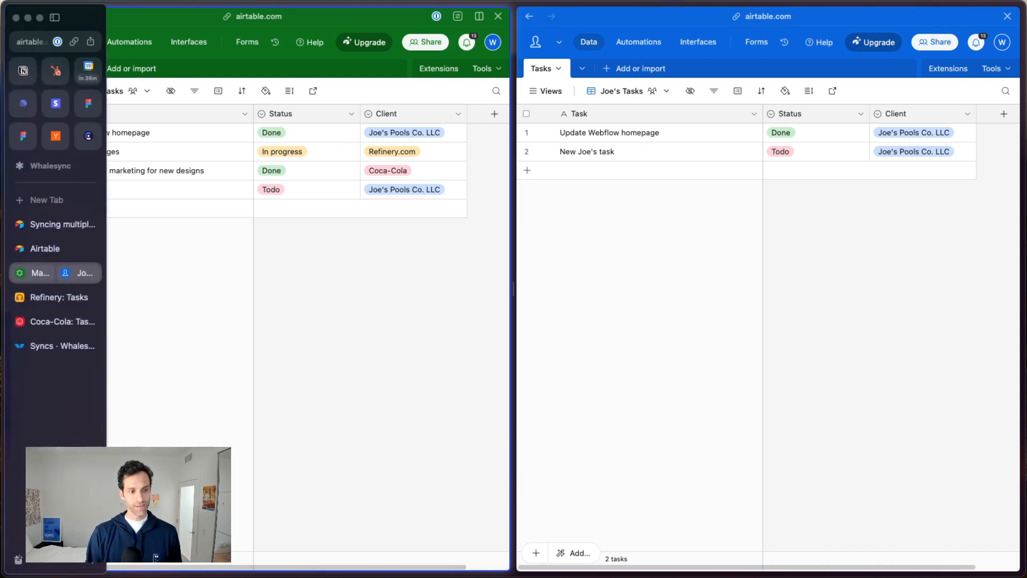
click(40, 345)
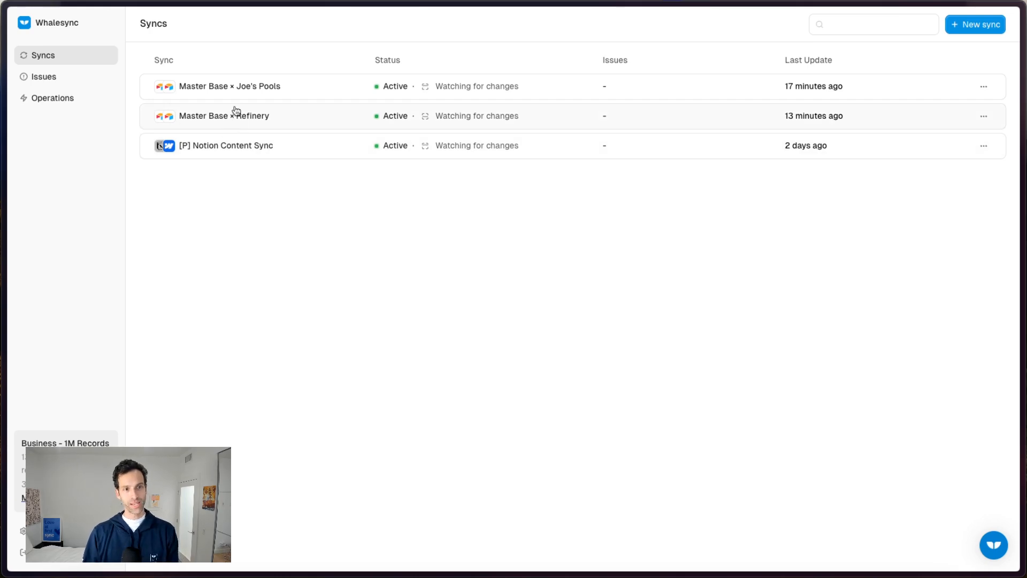
click(229, 91)
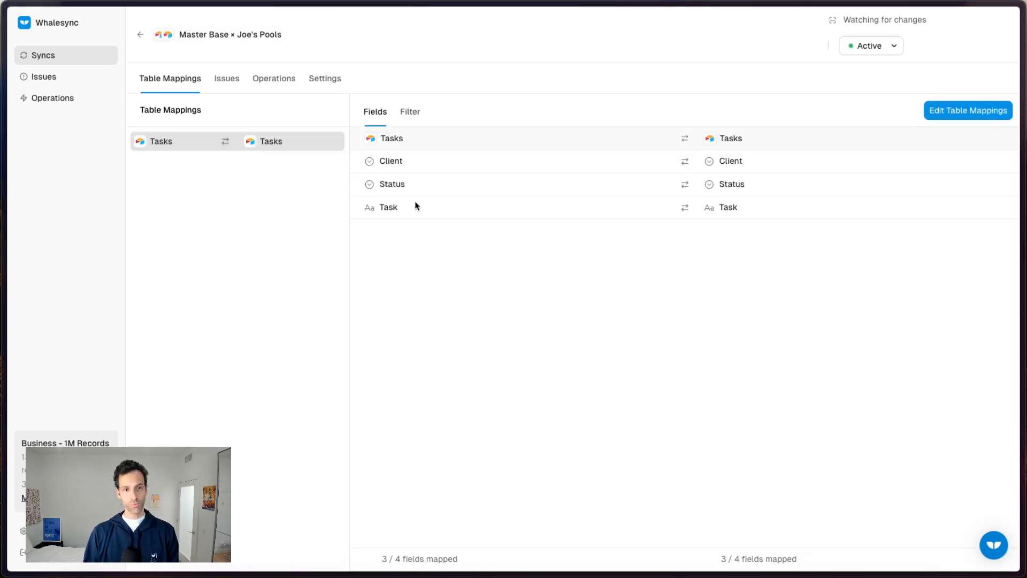
click(420, 109)
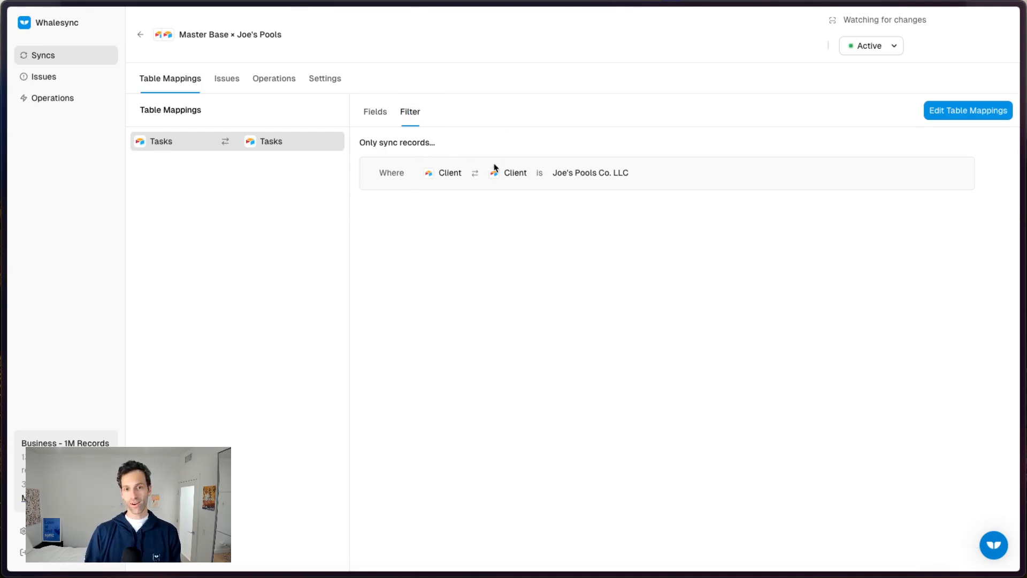
click(140, 35)
click(280, 115)
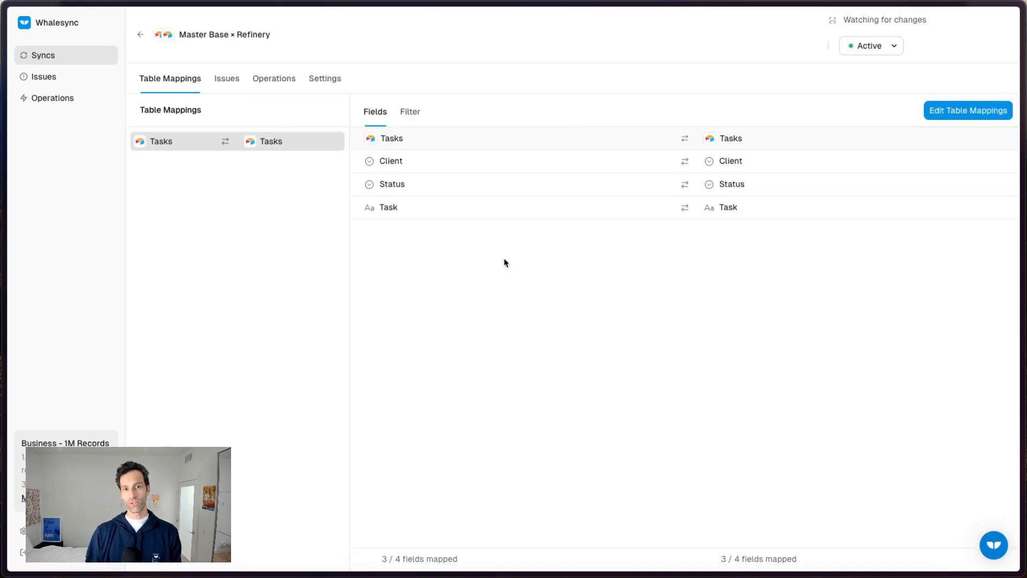
click(410, 111)
click(142, 36)
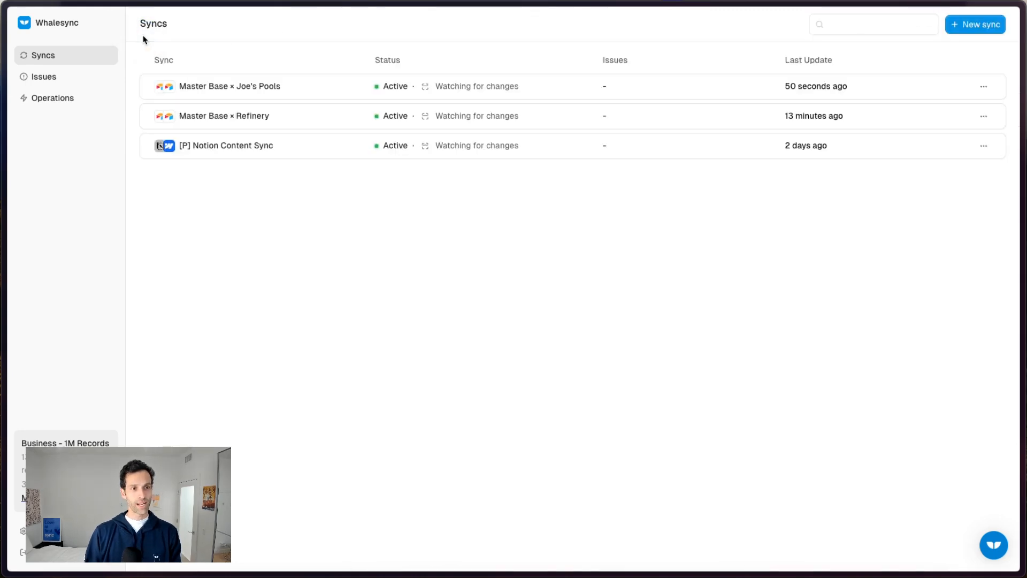
Create a new Whalesync sync between the Master Base and Coca-Cola Airtable bases.
mouse_move(6, 176)
click(47, 324)
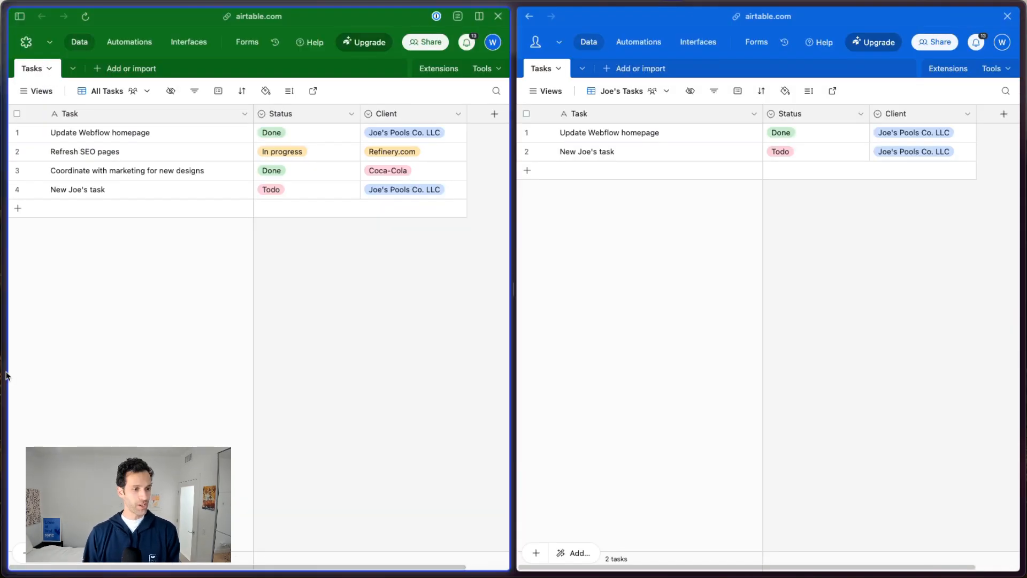
click(50, 345)
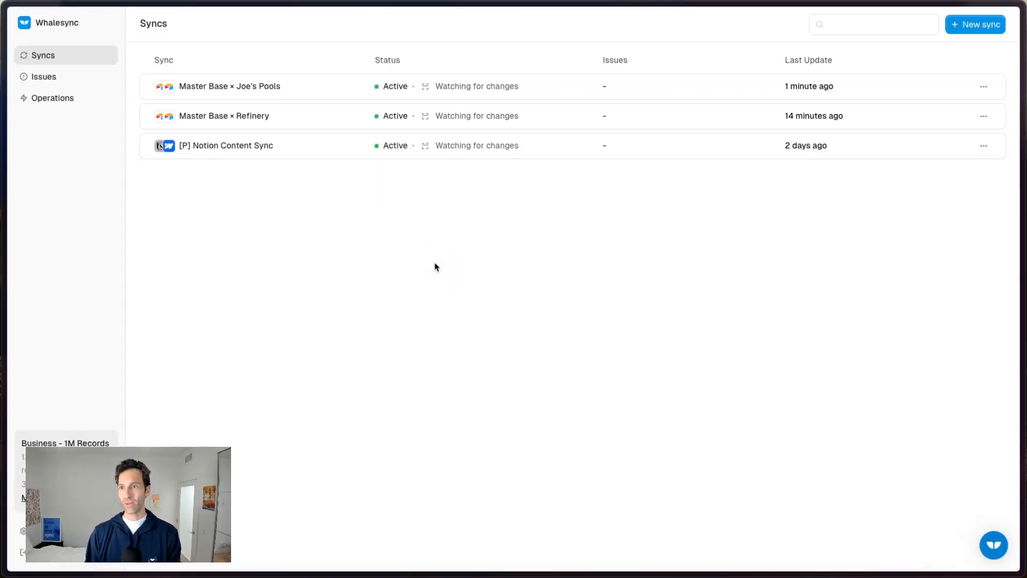
click(967, 25)
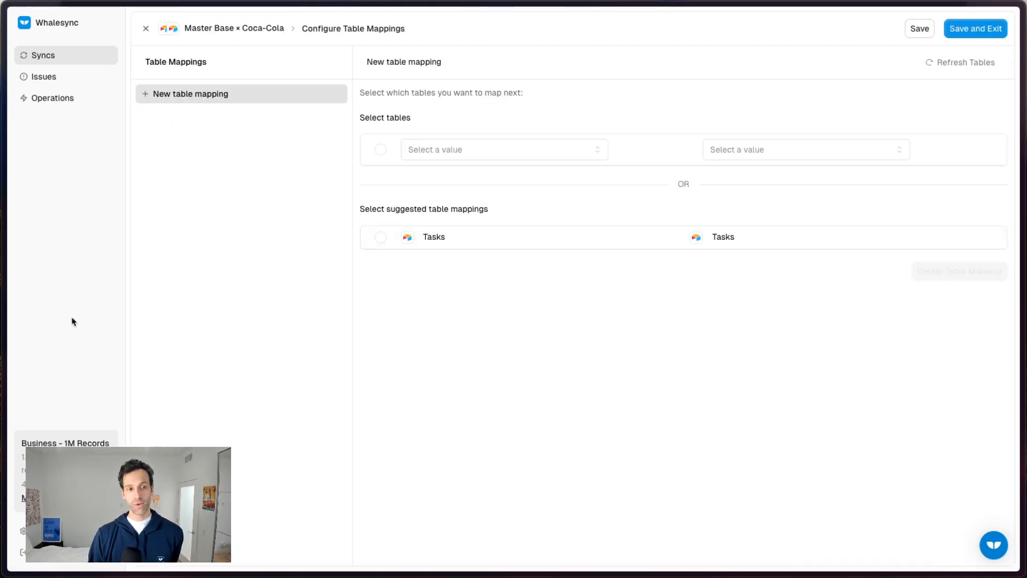
Switch to Airtable and examine the Tasks tables of the master base and the Coca-Cola base.
mouse_move(2, 310)
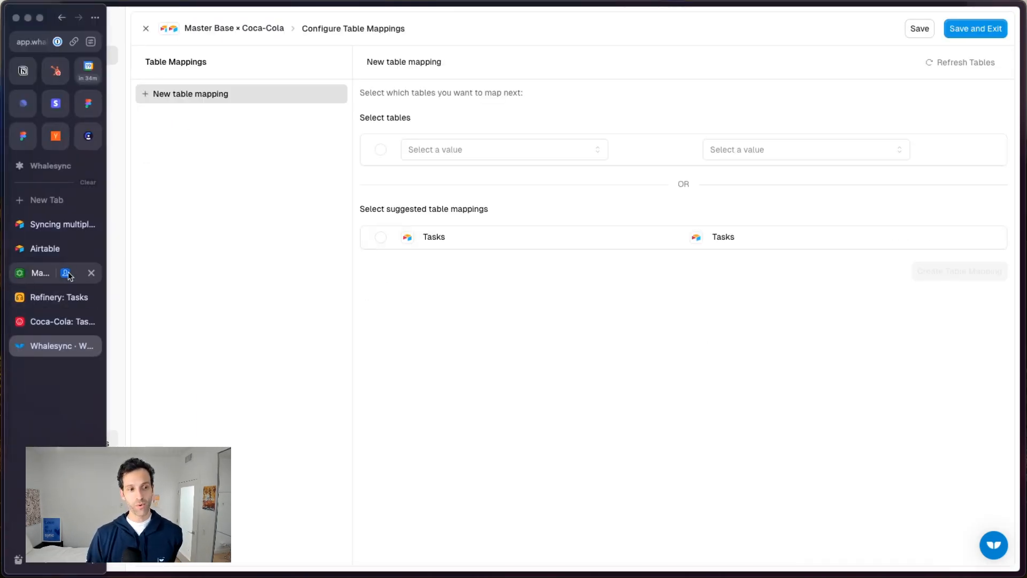
click(36, 276)
click(195, 143)
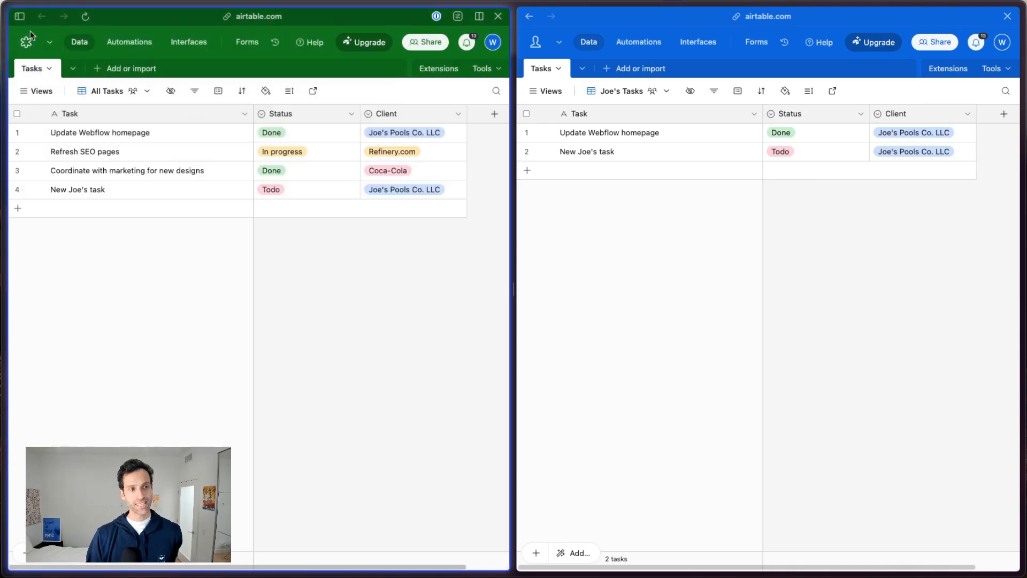
mouse_move(3, 187)
click(40, 323)
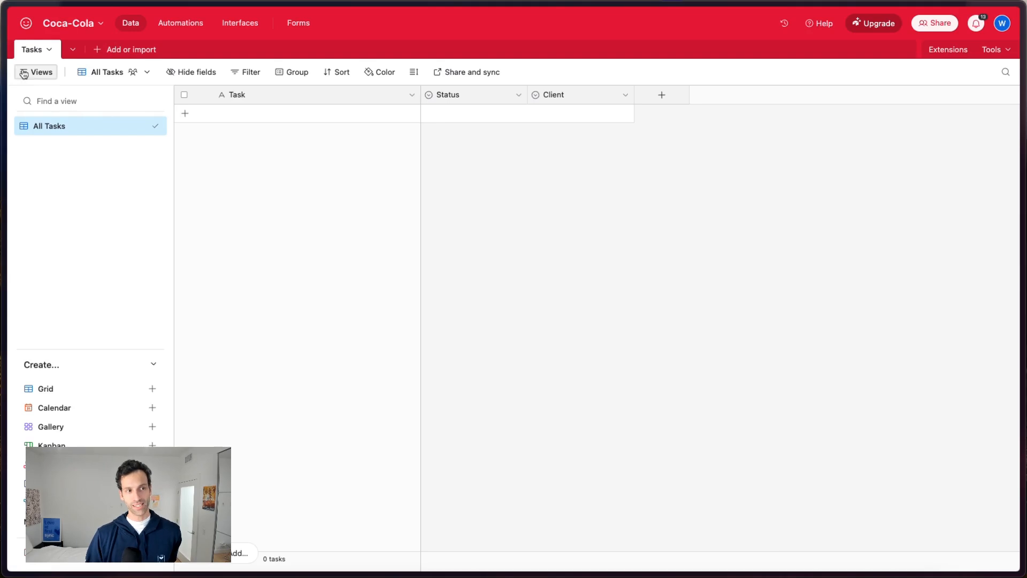
In Whalesync, create the suggested Tasks-to-Tasks table mapping and automap the fields that share the same name.
mouse_move(3, 214)
click(55, 345)
click(453, 243)
click(958, 271)
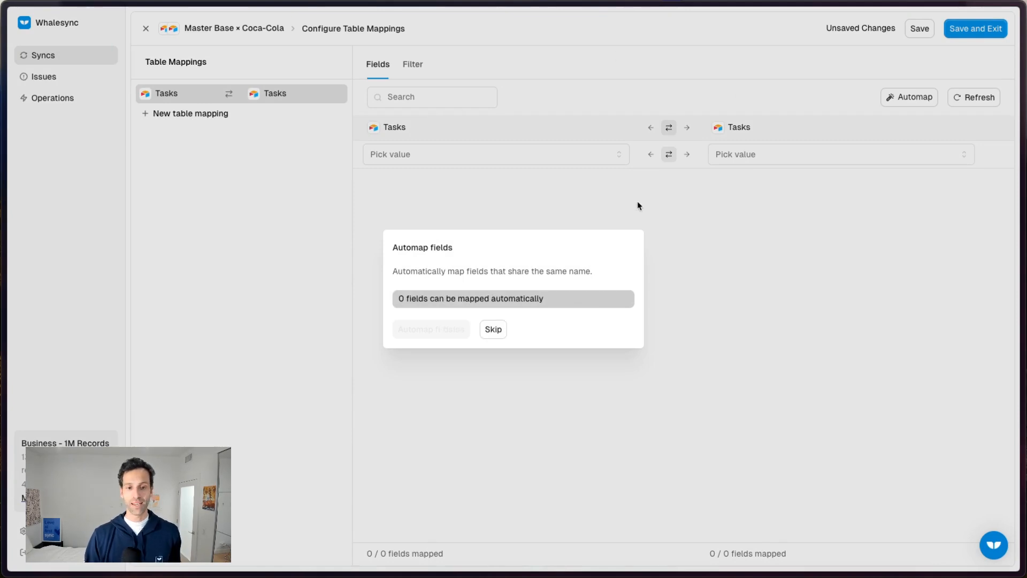
click(419, 326)
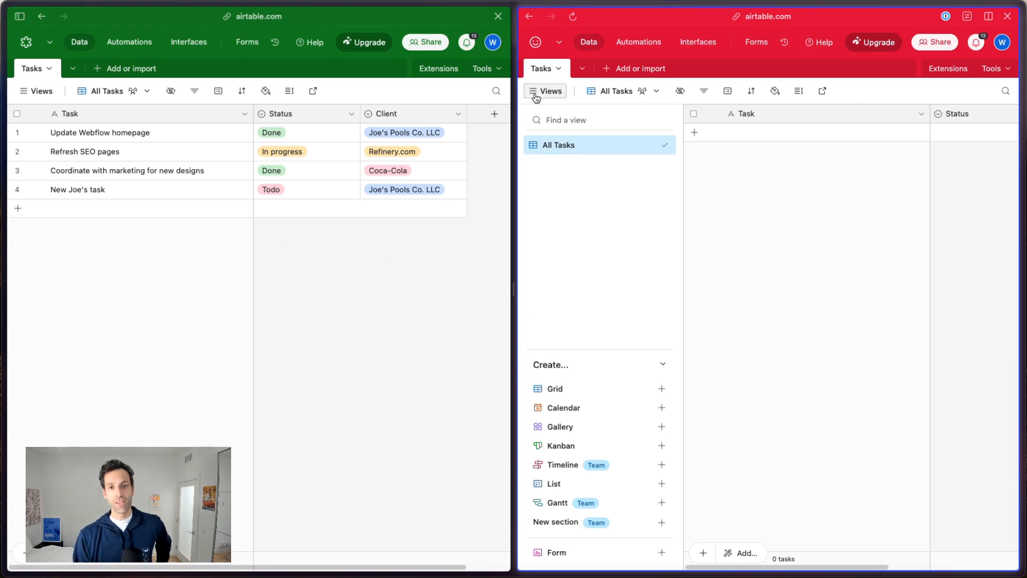
Check the master base beside the Coca-Cola base and, in Whalesync, add a filter condition on the Client field mapping.
click(537, 94)
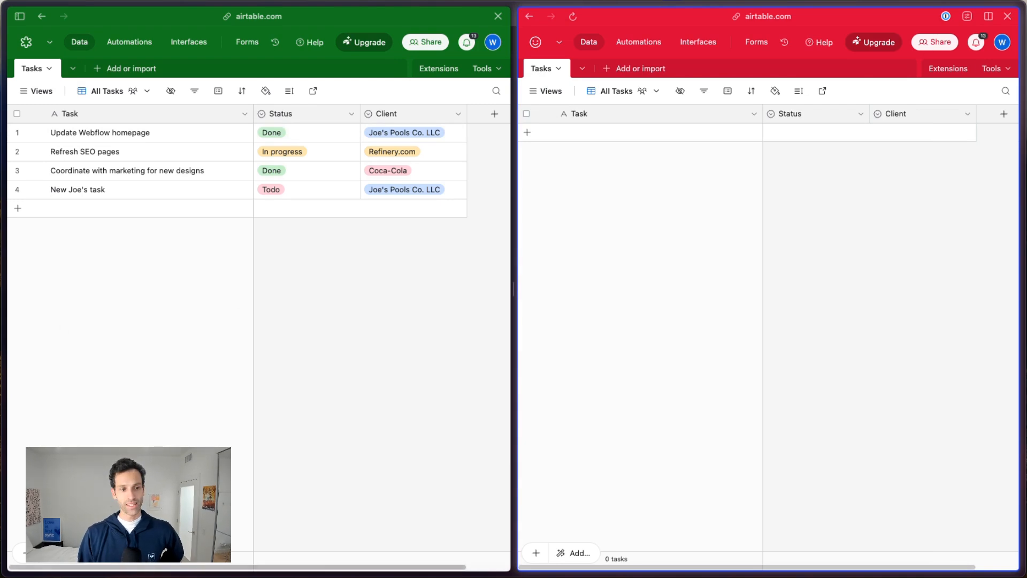
mouse_move(14, 333)
click(59, 297)
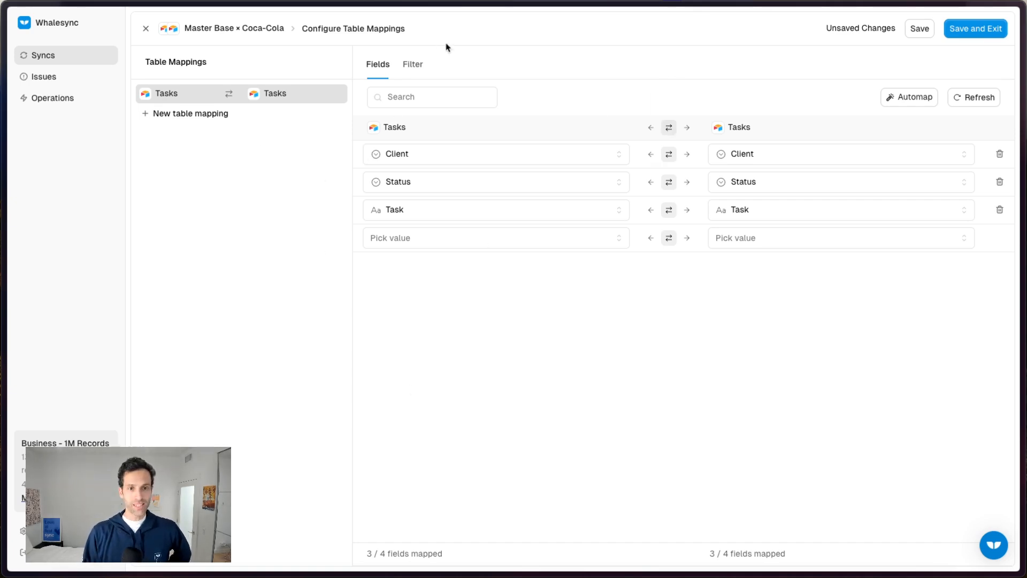
click(412, 67)
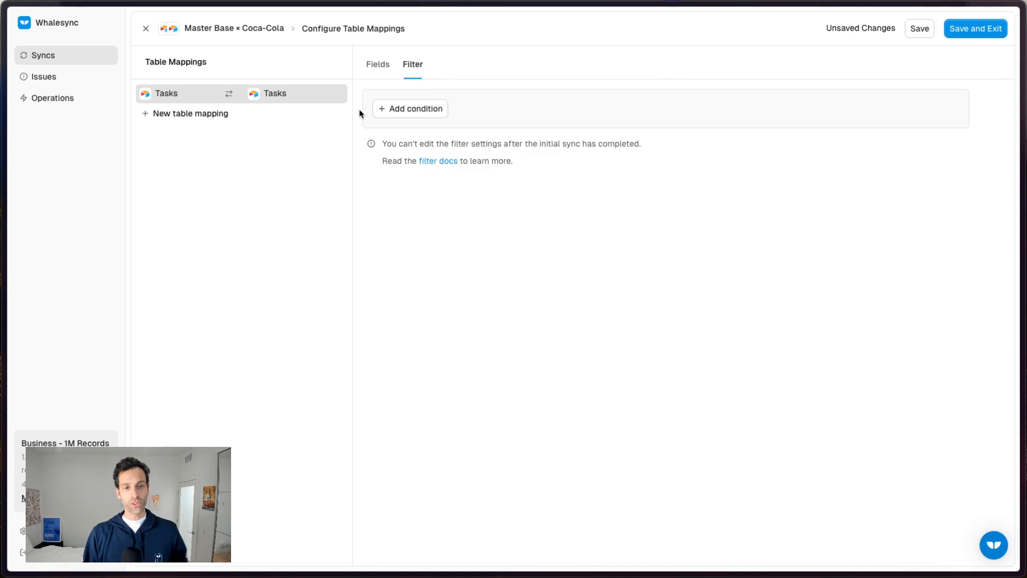
click(410, 109)
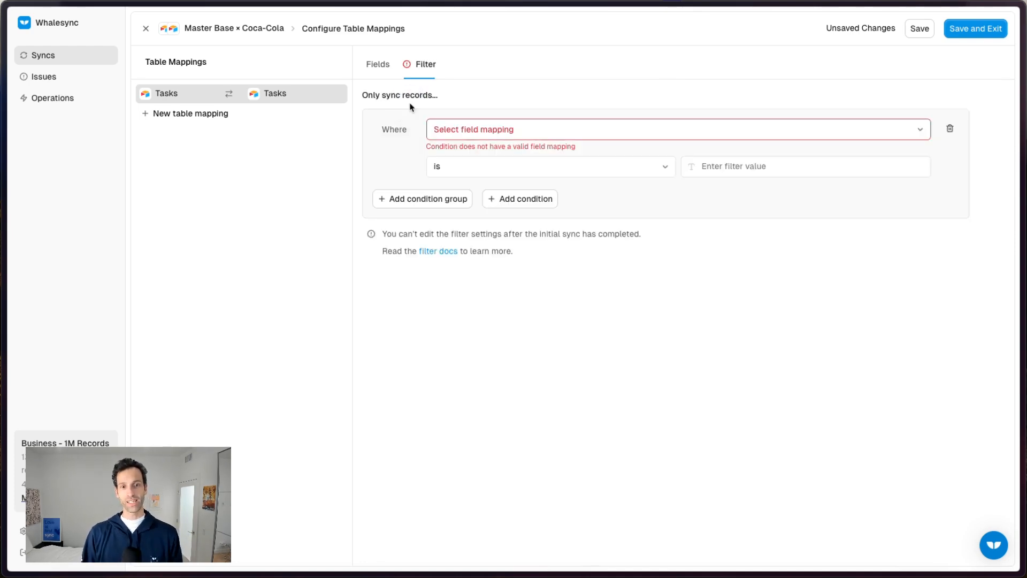
click(439, 129)
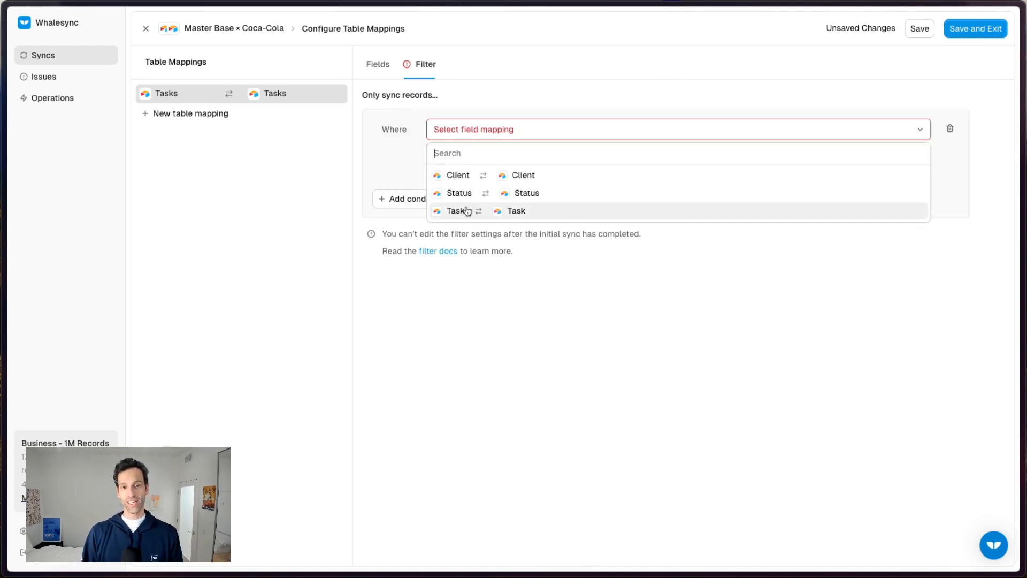
click(457, 177)
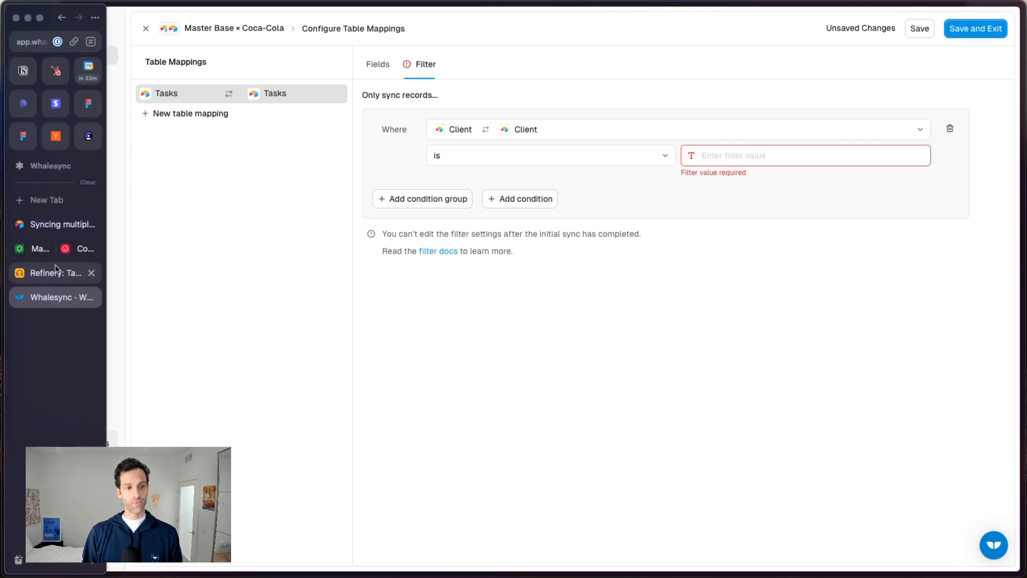
In Airtable, open the master base's Client field options, copy the Coca-Cola option name and close the field editor.
click(53, 247)
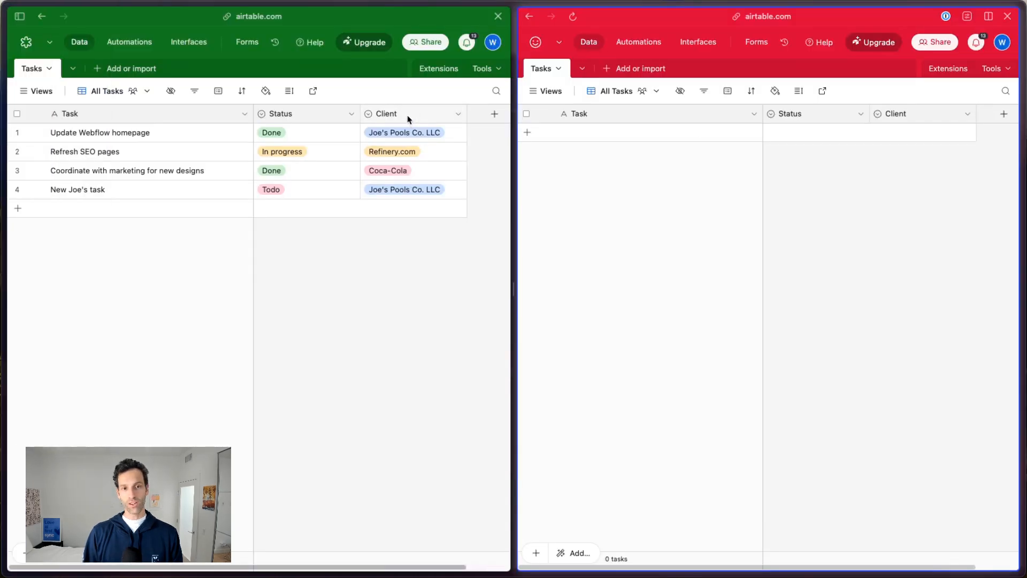
double_click(408, 115)
click(343, 328)
click(336, 316)
key(ctrl+c)
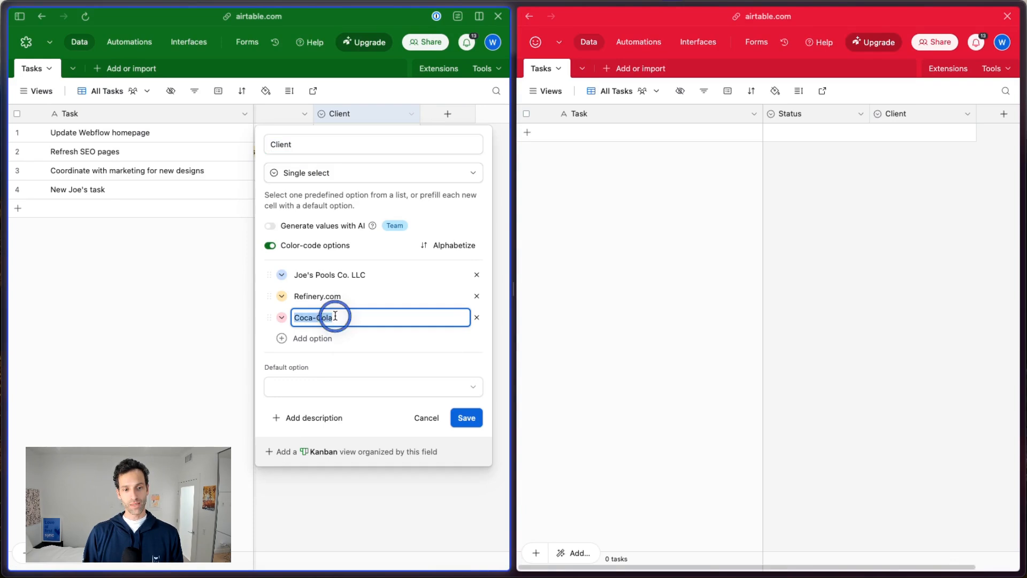
click(200, 329)
In Whalesync, set the Client filter value to Coca-Cola, then save the table mappings and proceed to the initial sync preparation.
mouse_move(36, 336)
click(53, 297)
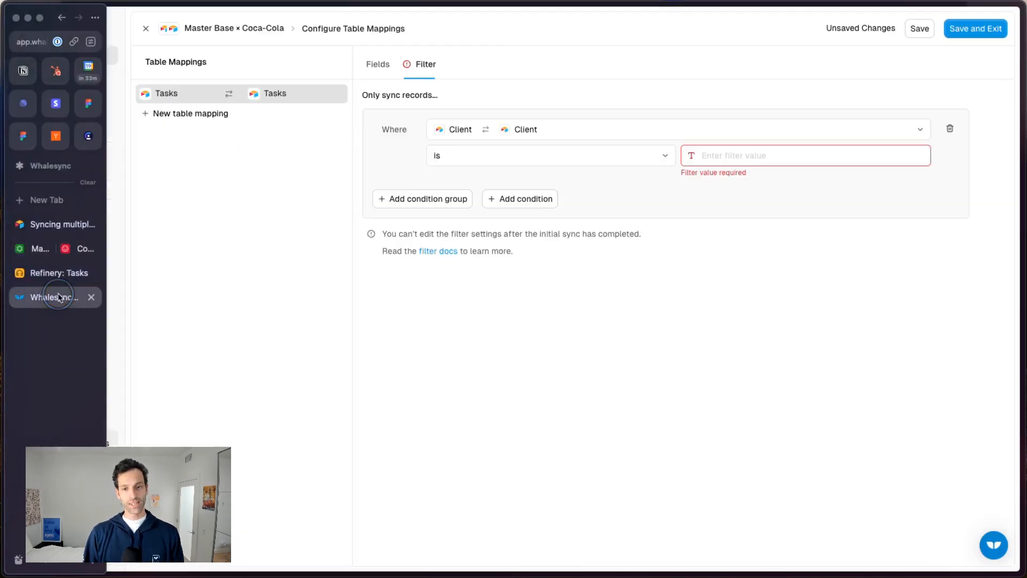
click(726, 152)
key(ctrl+v)
click(748, 175)
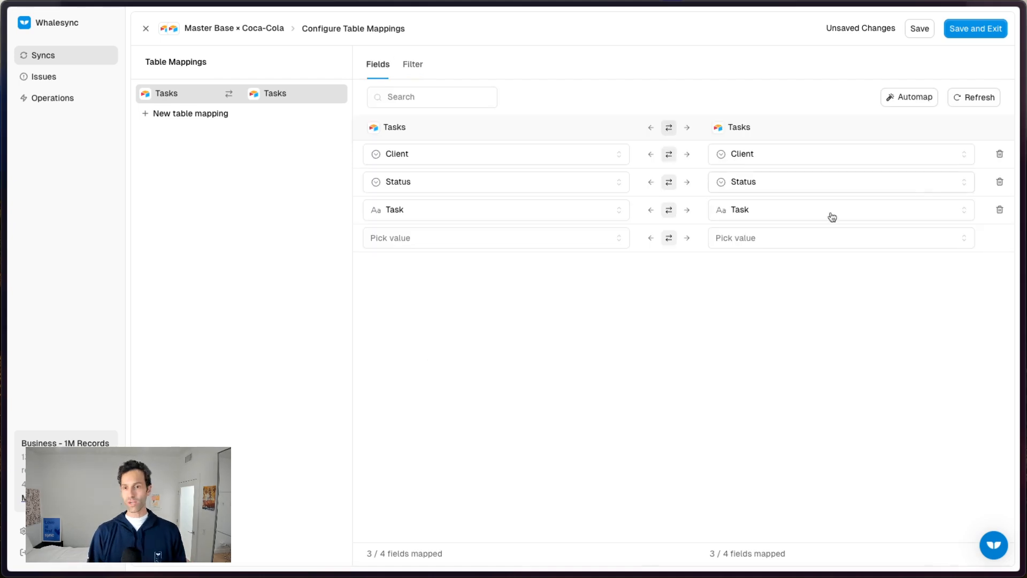
click(412, 64)
click(976, 28)
click(589, 317)
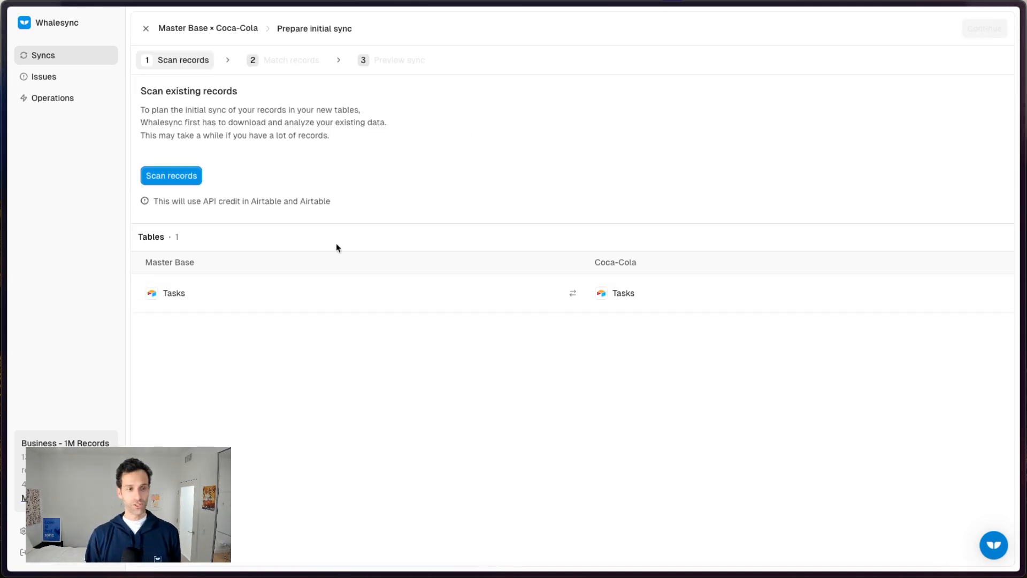
Scan the existing records, check the filter's exclusions, and continue past record matching to the initial sync preview.
click(171, 176)
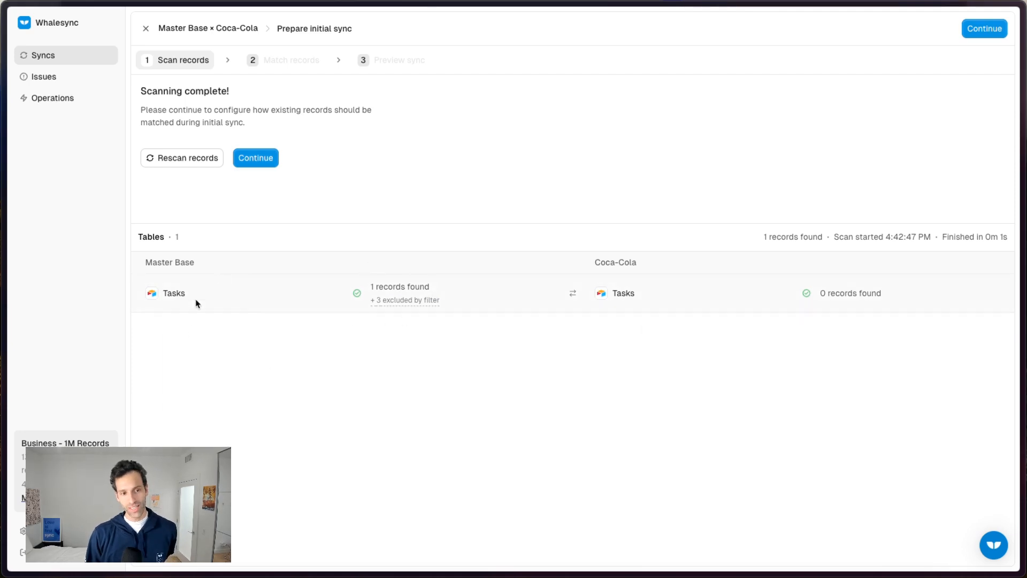
mouse_move(400, 306)
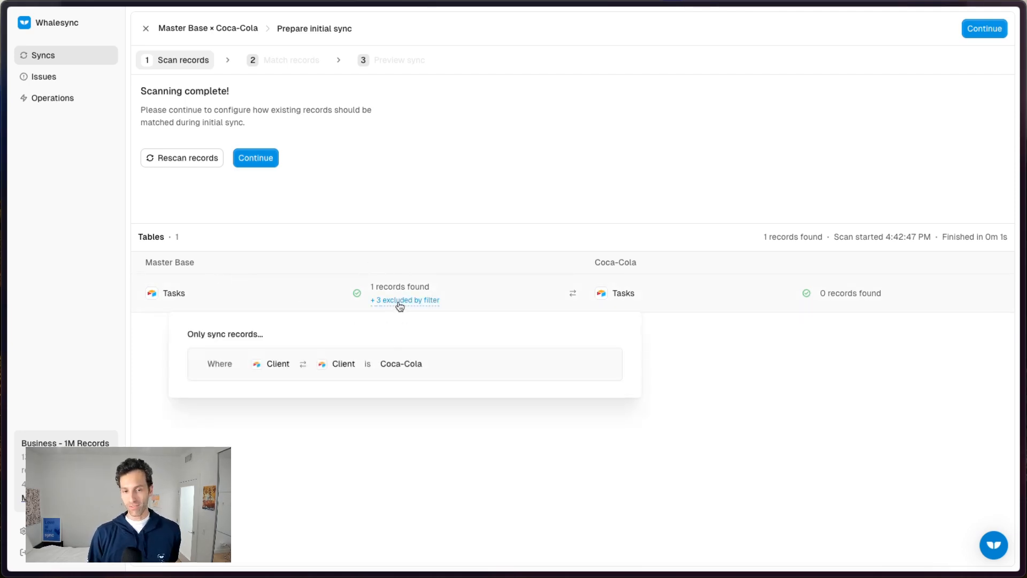
click(253, 159)
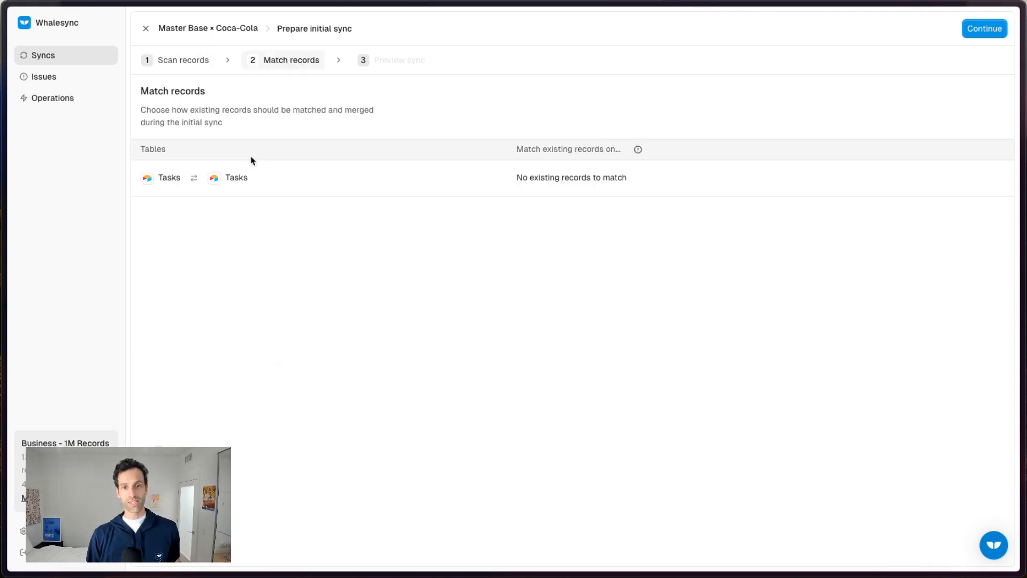
click(986, 28)
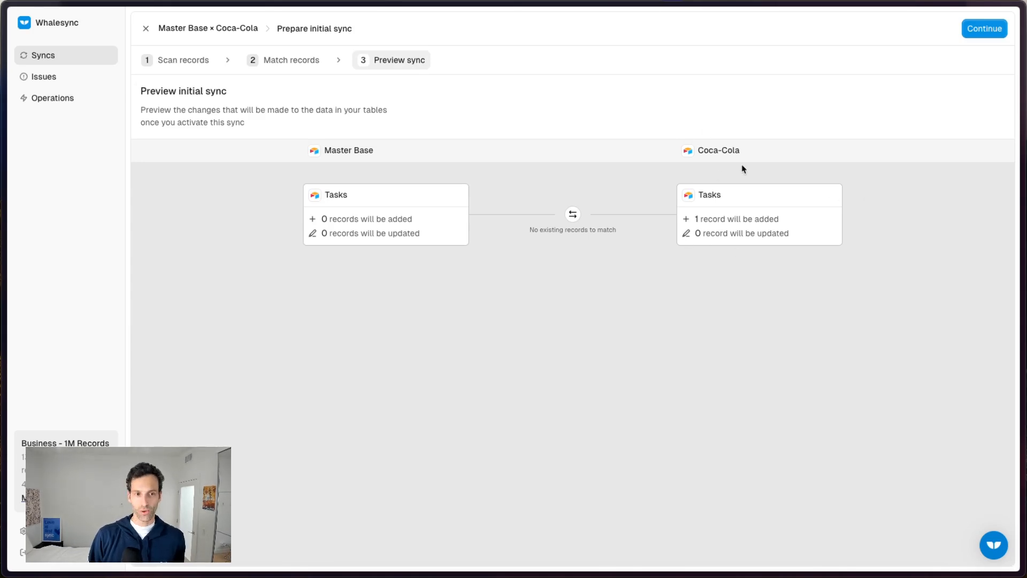
Accept the initial sync preview, activate the Master Base × Coca-Cola sync and continue once the initial sync has run.
click(984, 28)
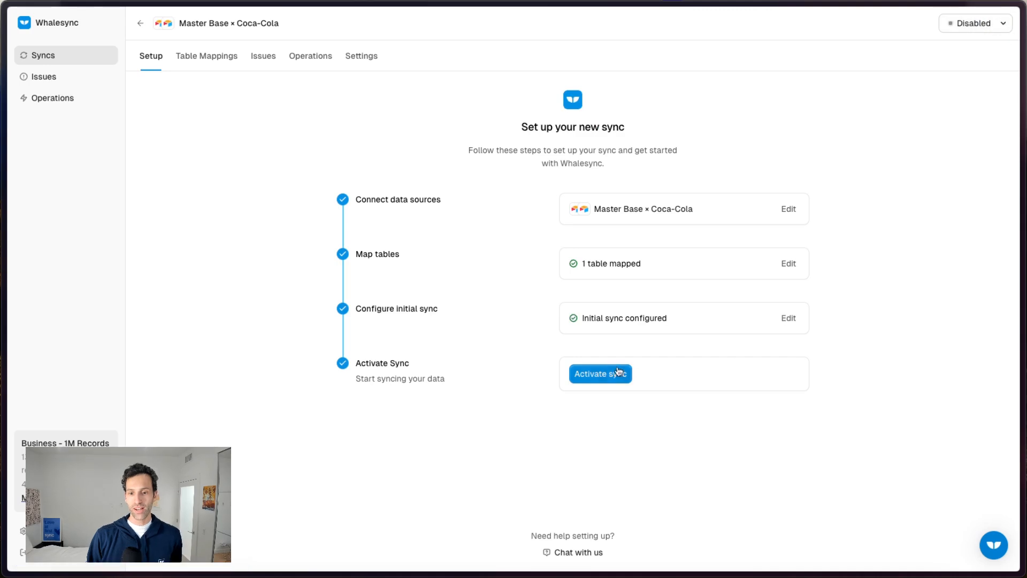
click(614, 373)
click(599, 340)
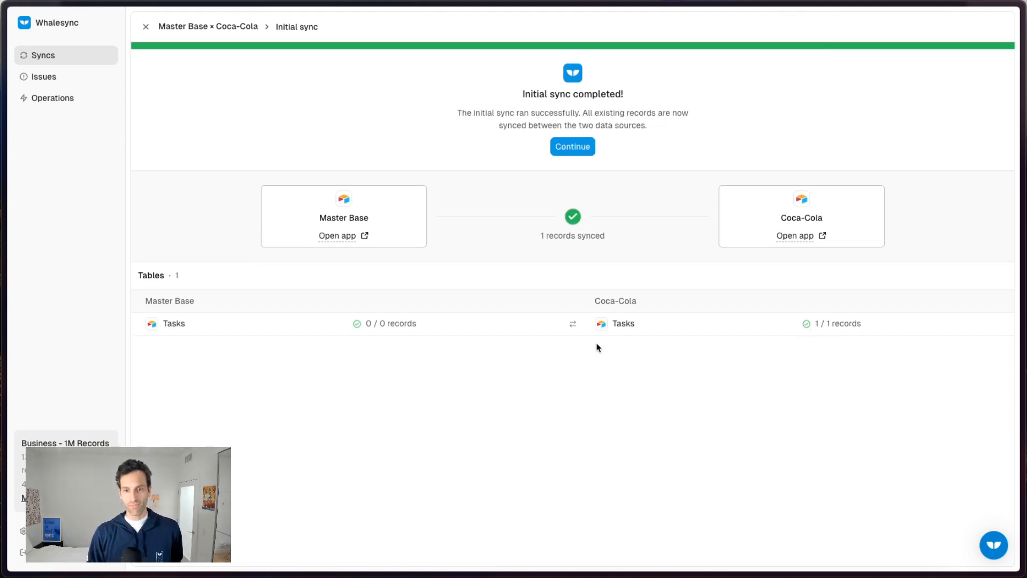
click(572, 146)
Switch to Airtable and compare the Tasks records, including Status and Client, in the master base and the Coca-Cola base.
mouse_move(5, 267)
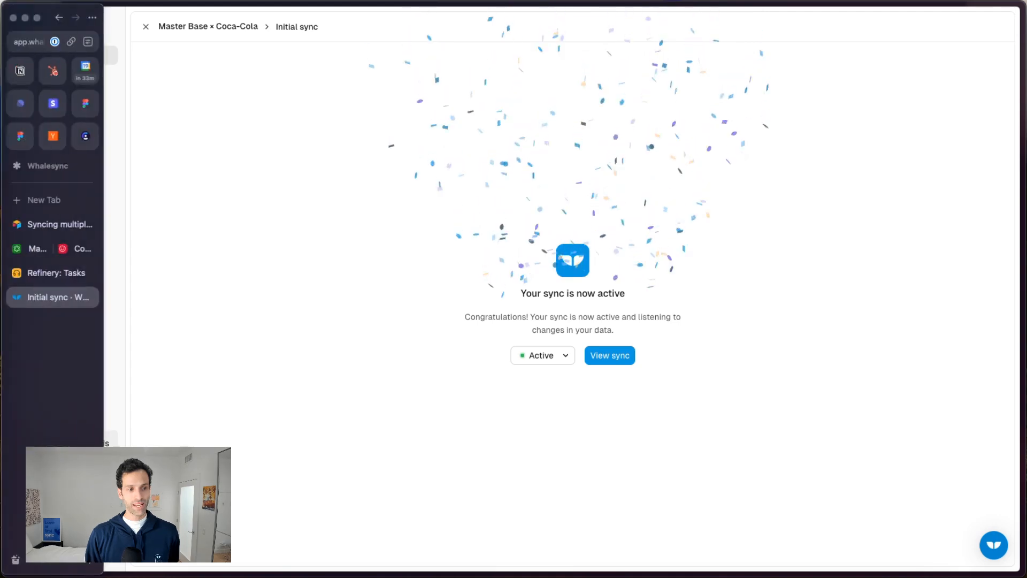
click(40, 250)
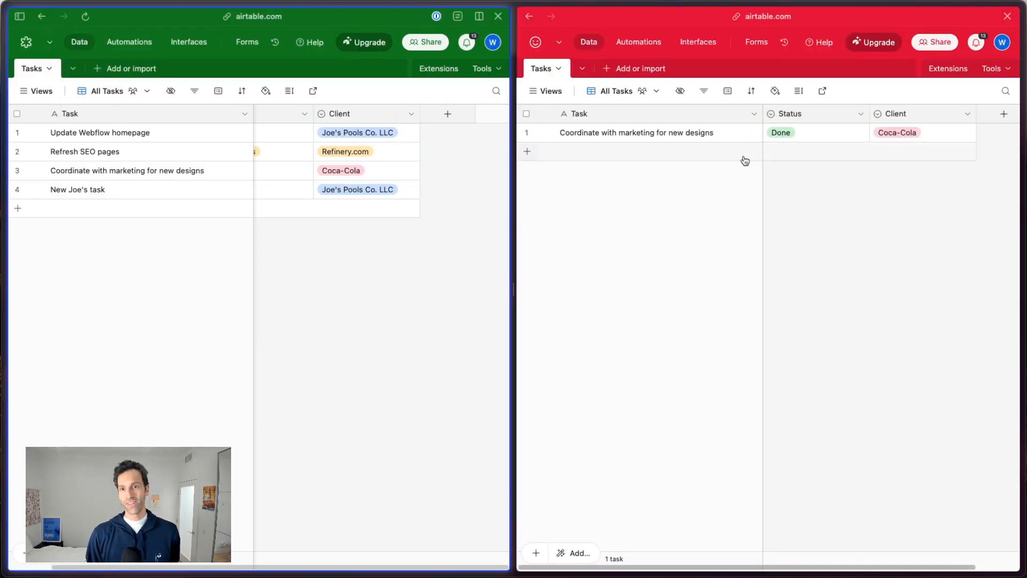
scroll(315, 182, left, 3)
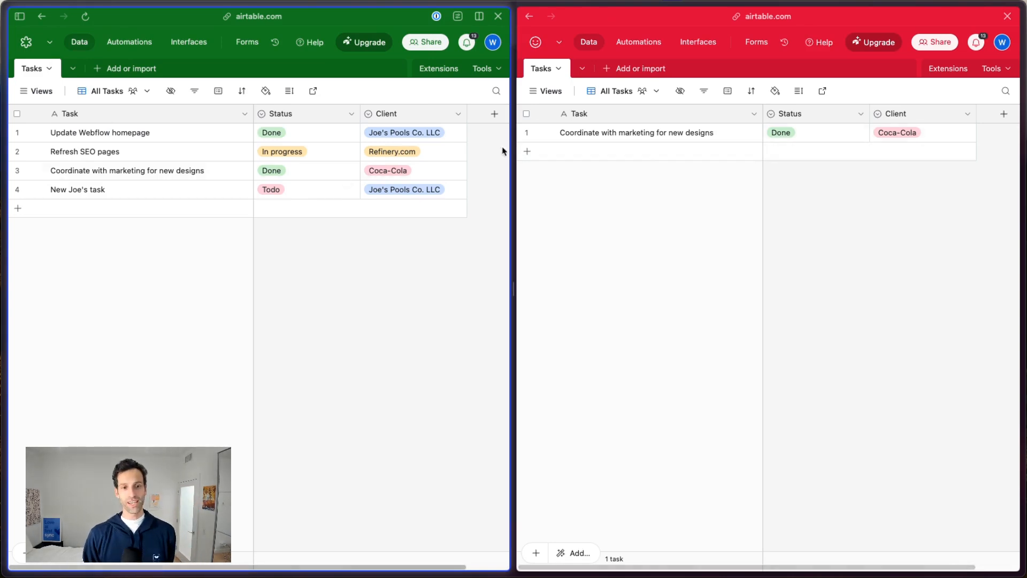
Look at the Refinery base's Tasks table, and return to the master and Coca-Cola bases side by side.
mouse_move(5, 251)
click(37, 273)
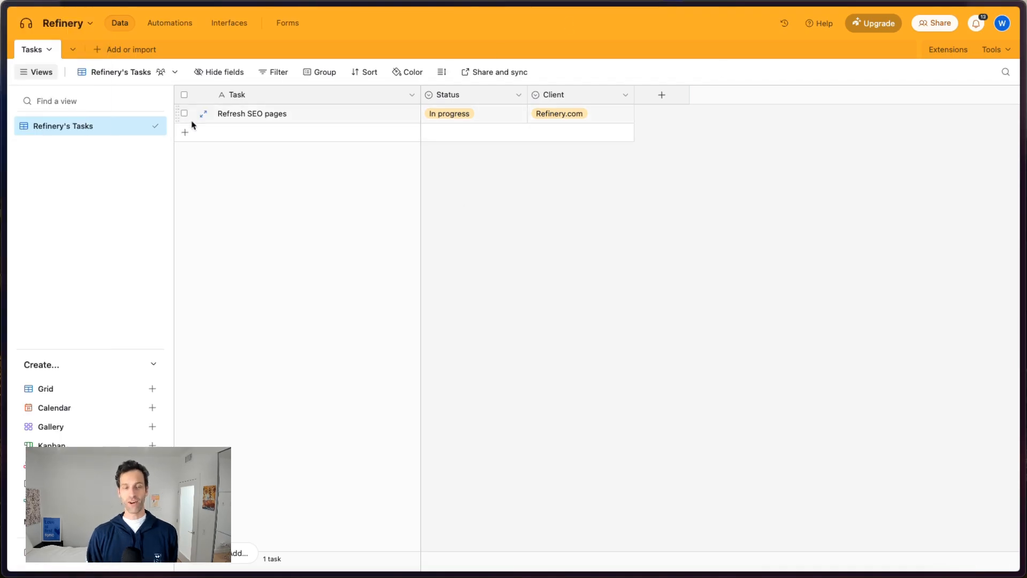
mouse_move(3, 249)
click(45, 249)
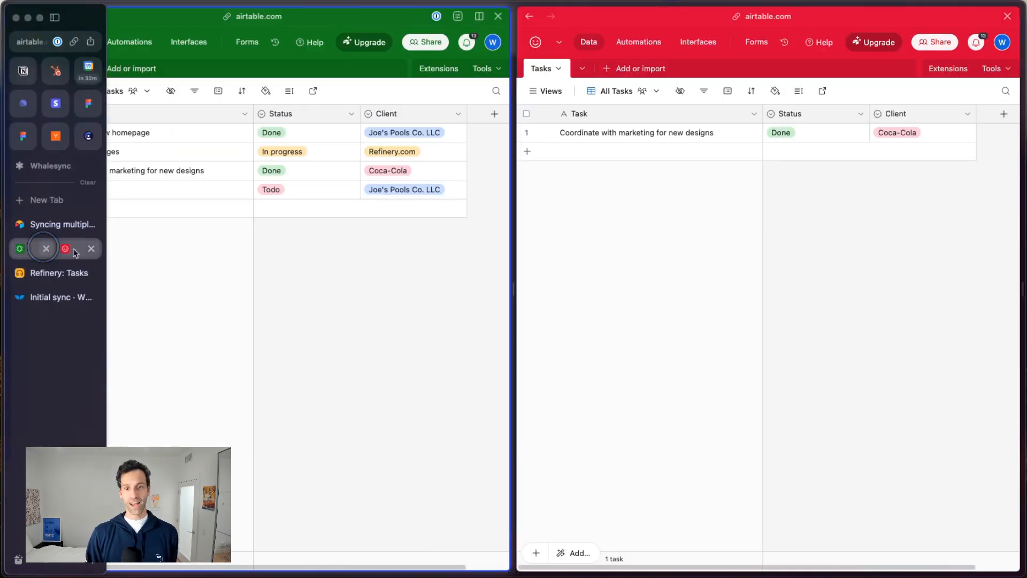